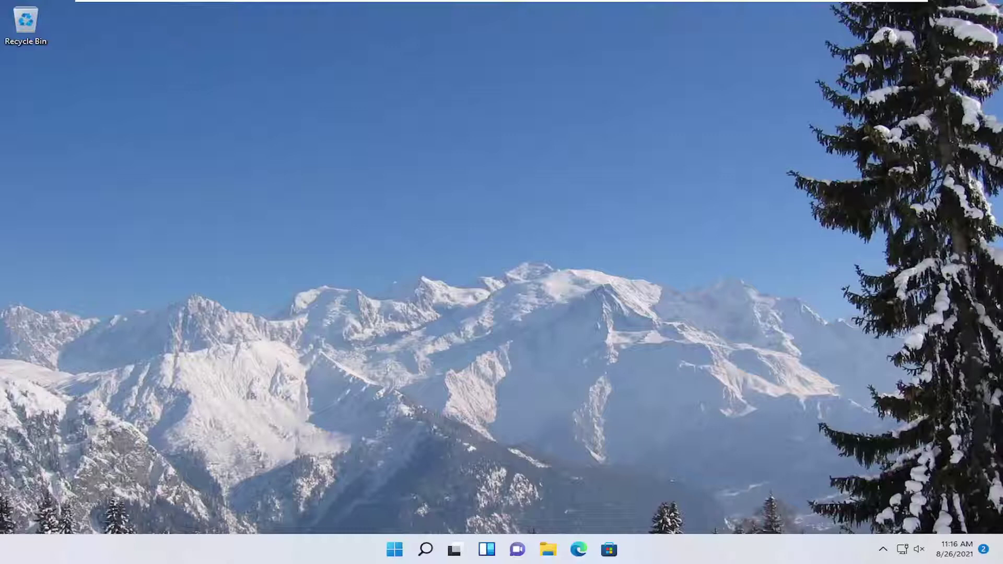
- Launch Device Manager as the best match in Windows Search
{"action": "left_click", "coordinate": [426, 550]}
{"action": "type", "text": "device"}
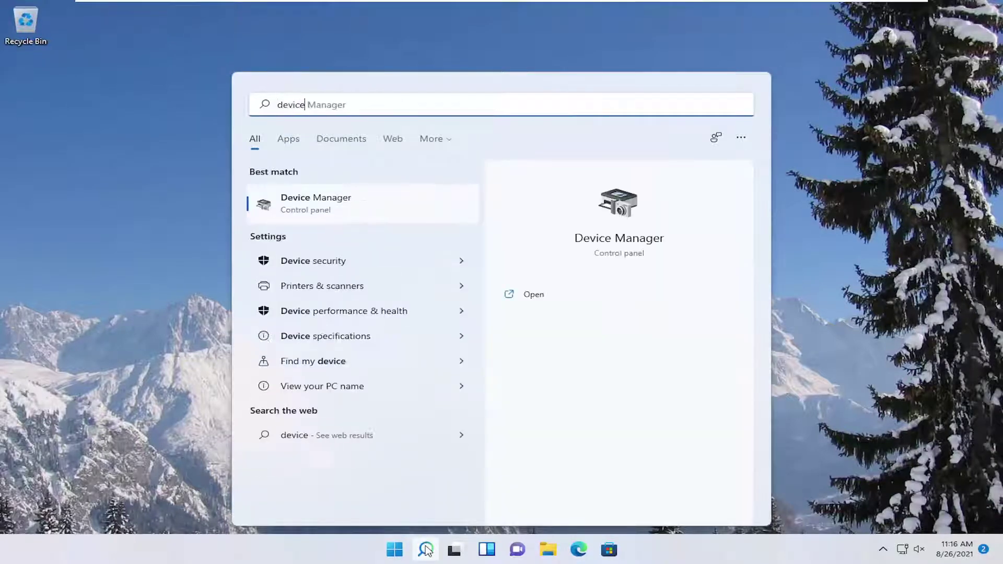
{"action": "type", "text": " manager"}
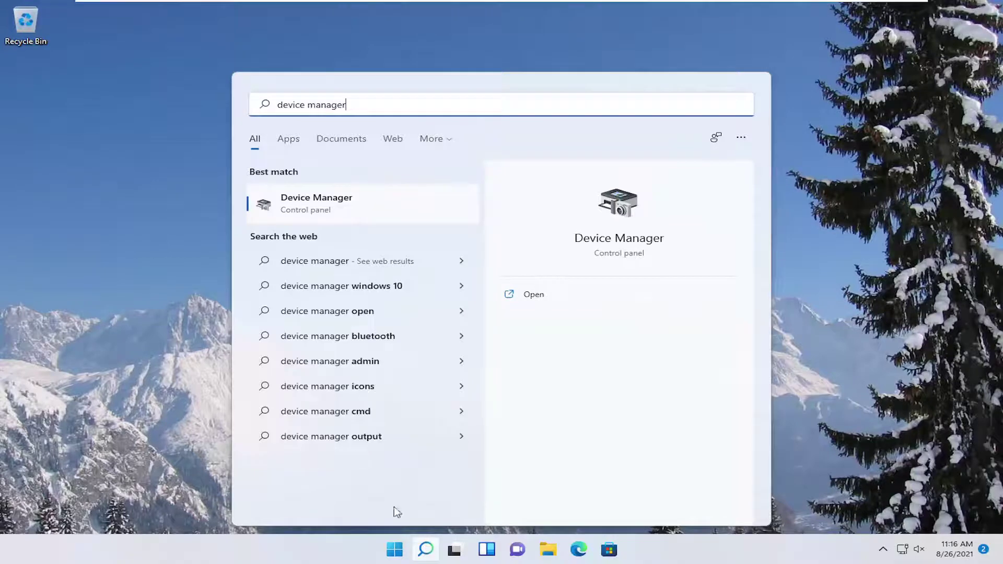
{"action": "left_click", "coordinate": [317, 203]}
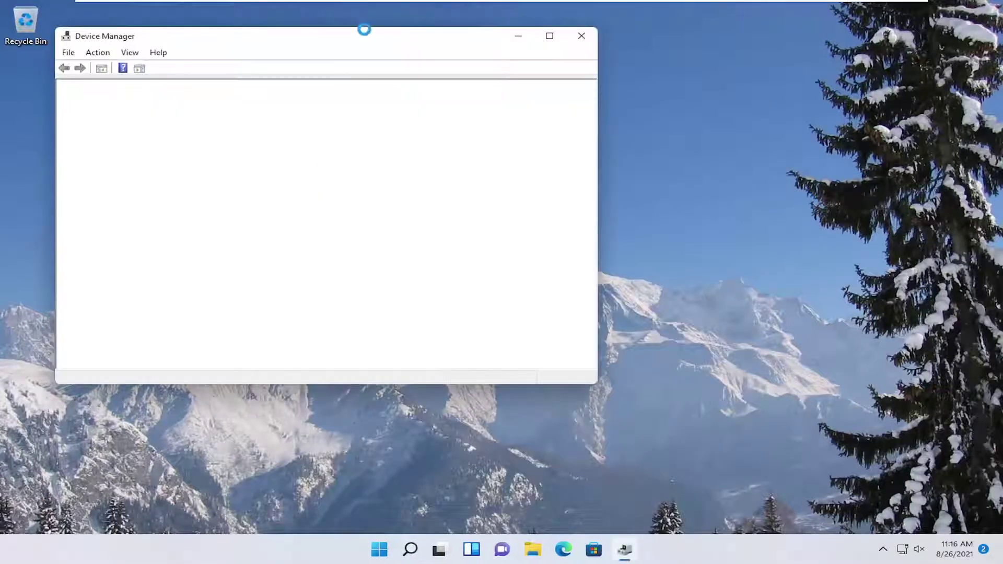
- Expand USB controllers and stop the computer turning off the Generic USB Hub to save power
{"action": "left_click_drag", "start_coordinate": [365, 31], "coordinate": [481, 61]}
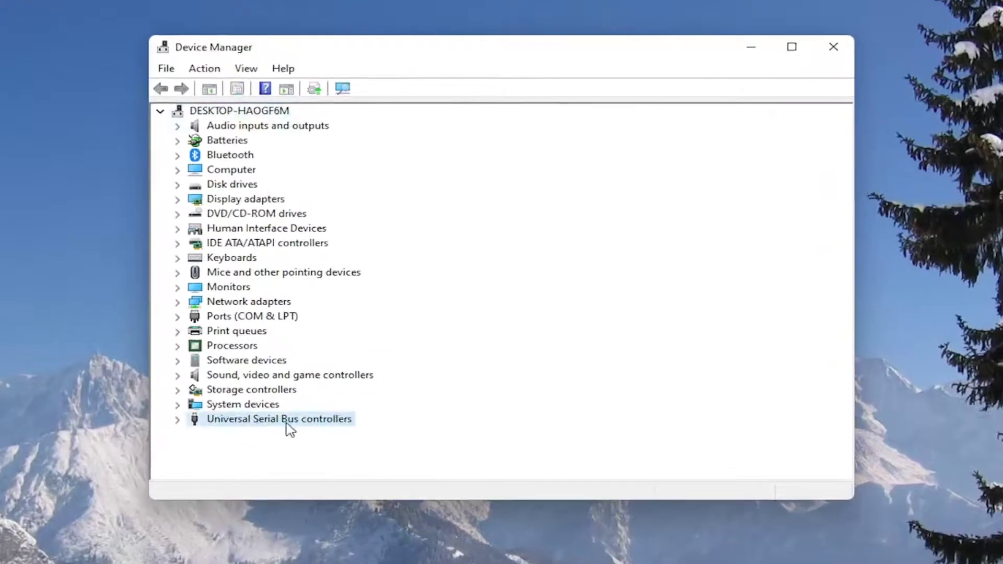
{"action": "double_click", "coordinate": [259, 420]}
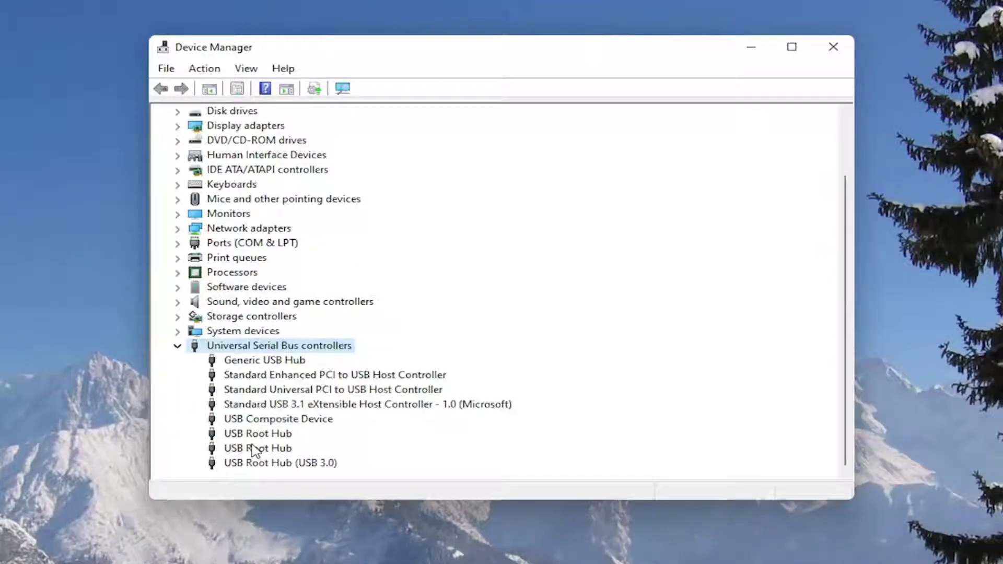
{"action": "left_click", "coordinate": [258, 447]}
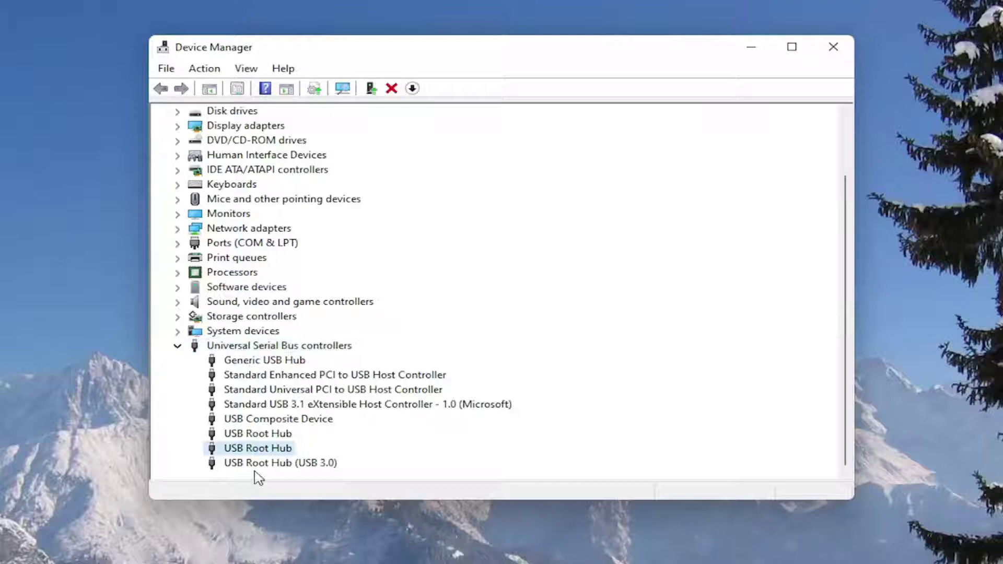
{"action": "right_click", "coordinate": [245, 363]}
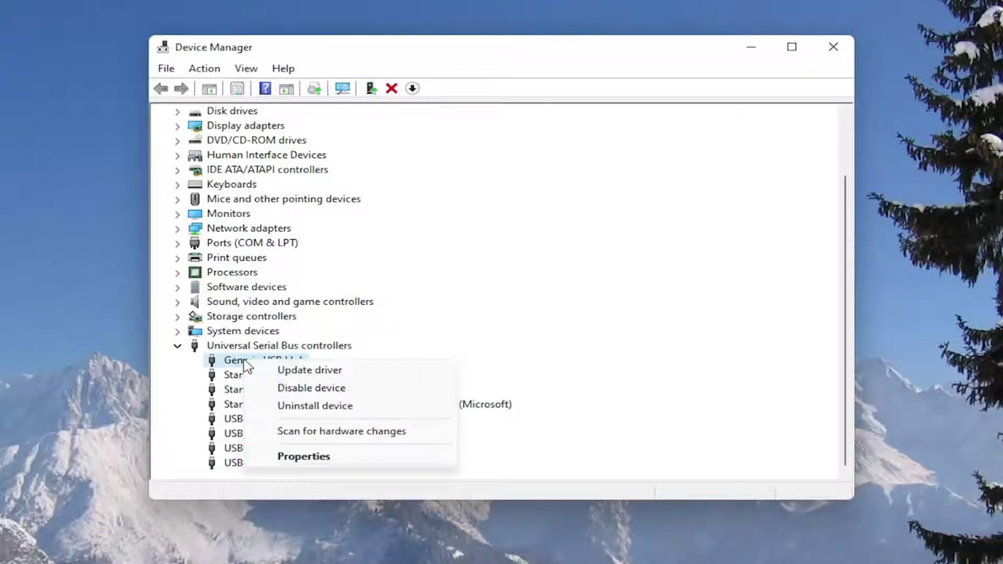
{"action": "left_click", "coordinate": [282, 456]}
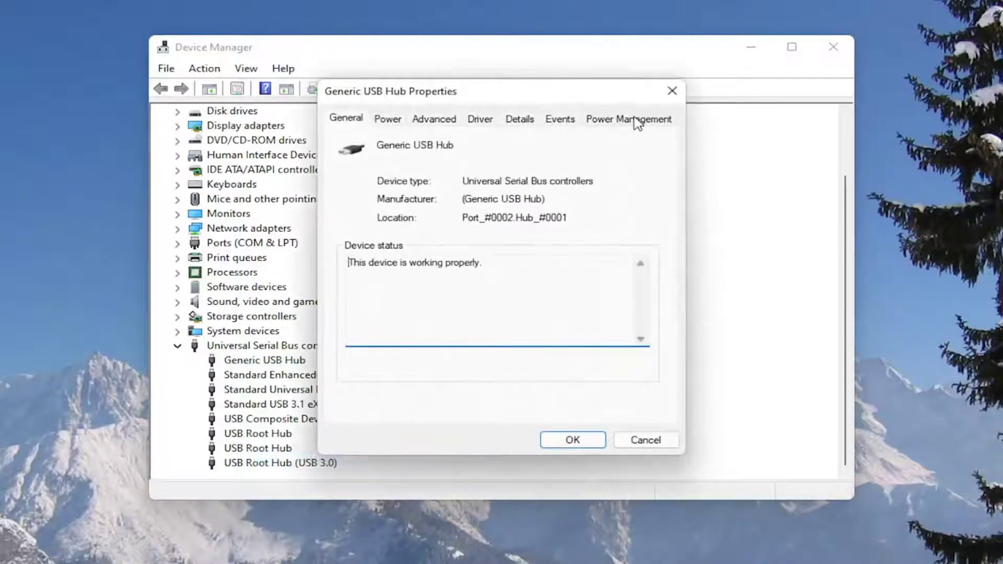
{"action": "left_click", "coordinate": [637, 124]}
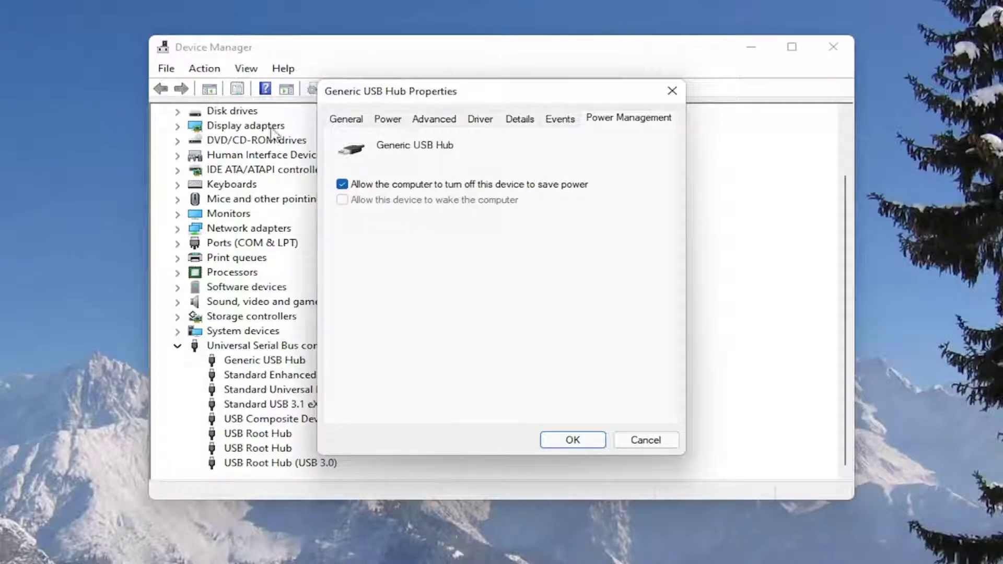
{"action": "left_click", "coordinate": [342, 185]}
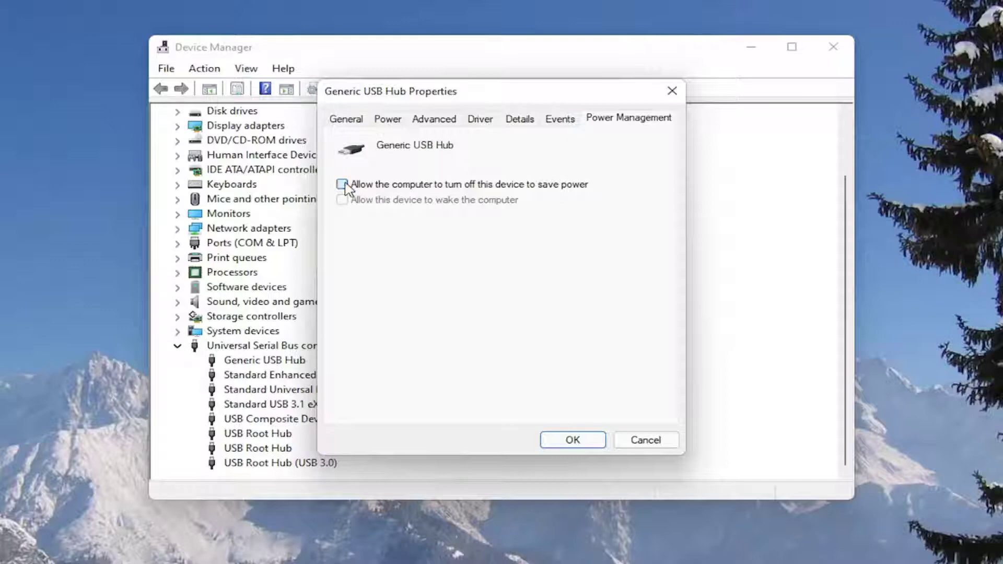
{"action": "left_click", "coordinate": [568, 440]}
- Uncheck 'Allow the computer to turn off this device' for the USB Root Hub
{"action": "double_click", "coordinate": [336, 374]}
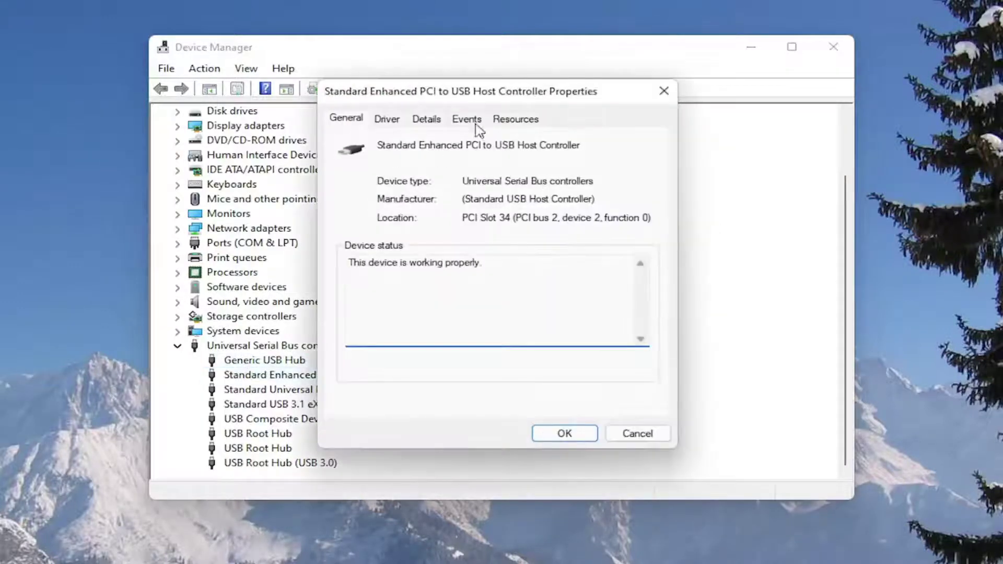
{"action": "left_click", "coordinate": [663, 91]}
{"action": "left_click", "coordinate": [267, 359]}
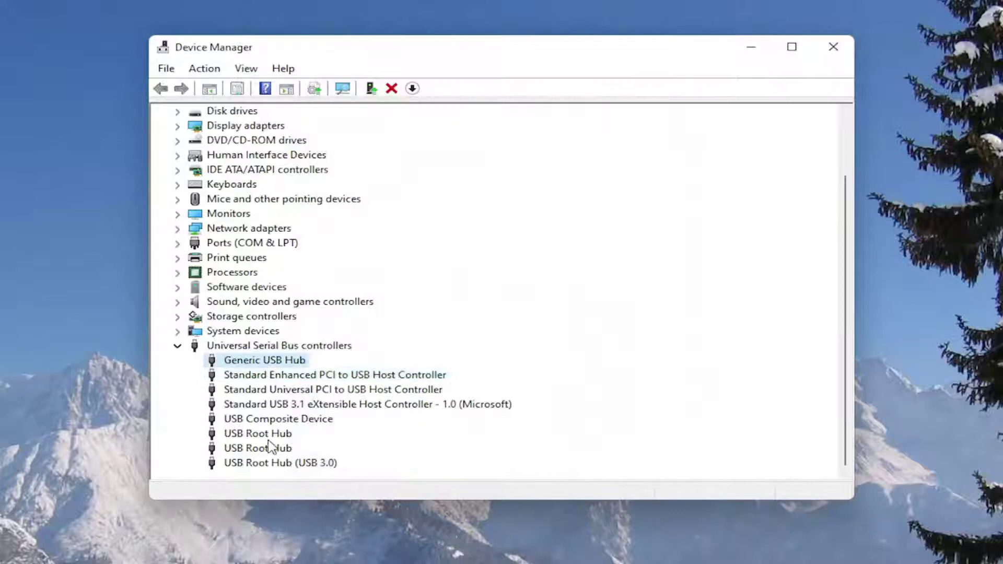
{"action": "double_click", "coordinate": [269, 434]}
{"action": "left_click", "coordinate": [589, 124]}
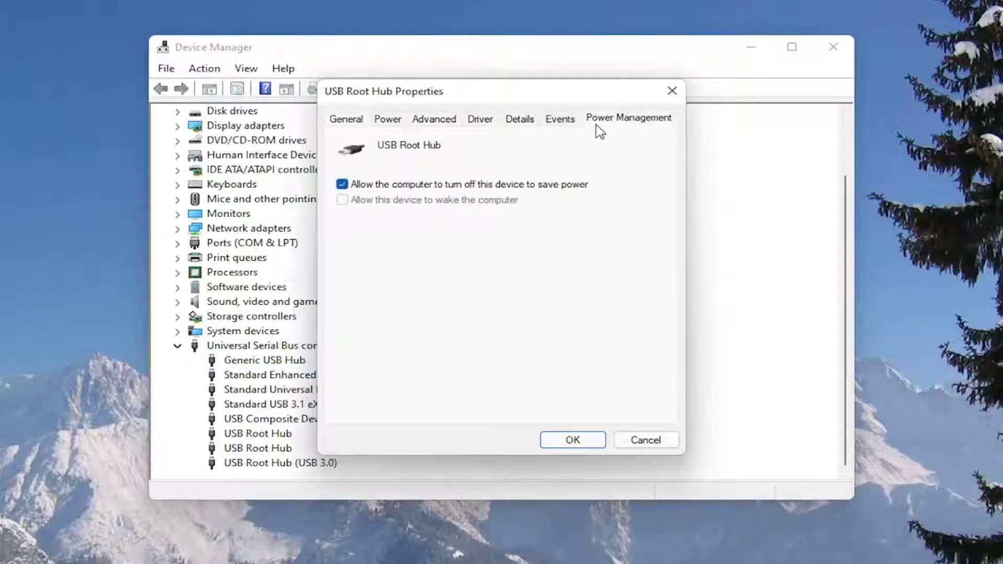
{"action": "left_click", "coordinate": [428, 188]}
{"action": "left_click", "coordinate": [672, 90]}
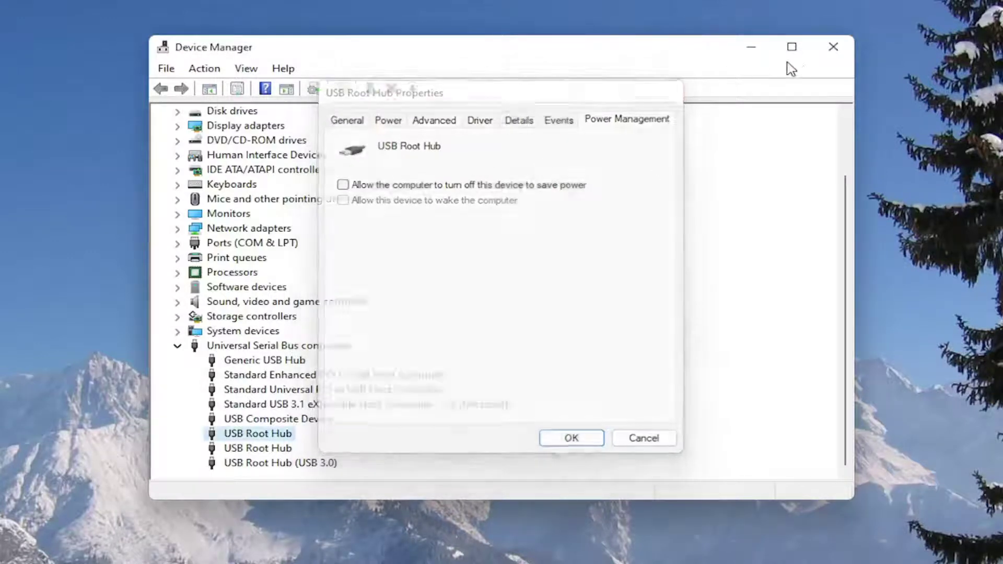
- Close Device Manager and launch Control Panel from Windows Search
{"action": "left_click", "coordinate": [821, 49]}
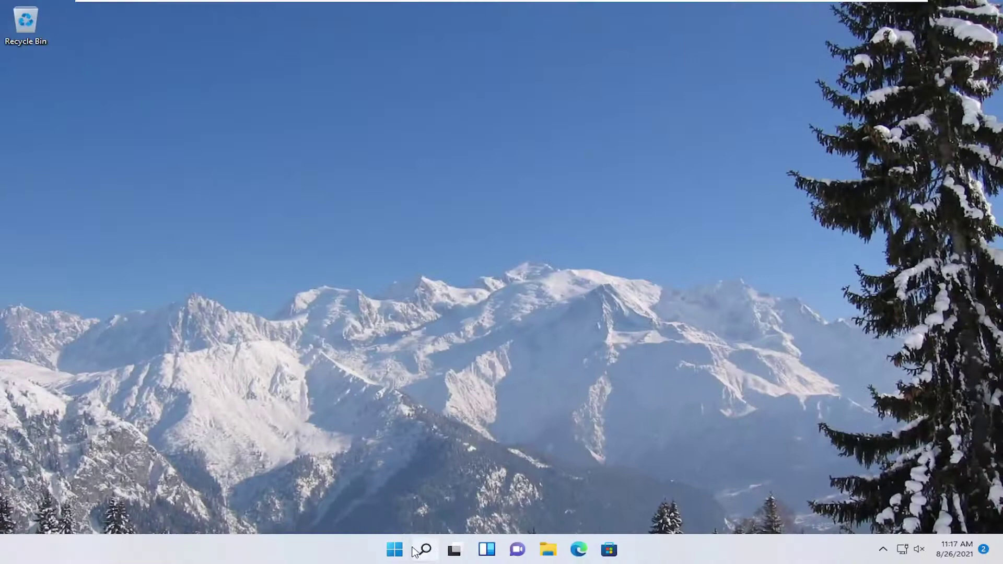
{"action": "left_click", "coordinate": [425, 549]}
{"action": "type", "text": "control p"}
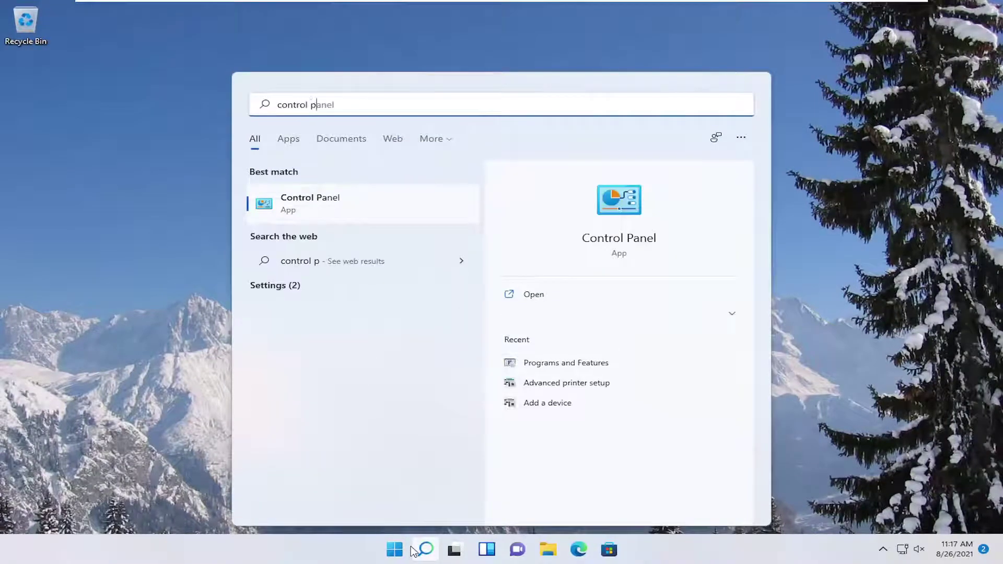
{"action": "type", "text": "anel"}
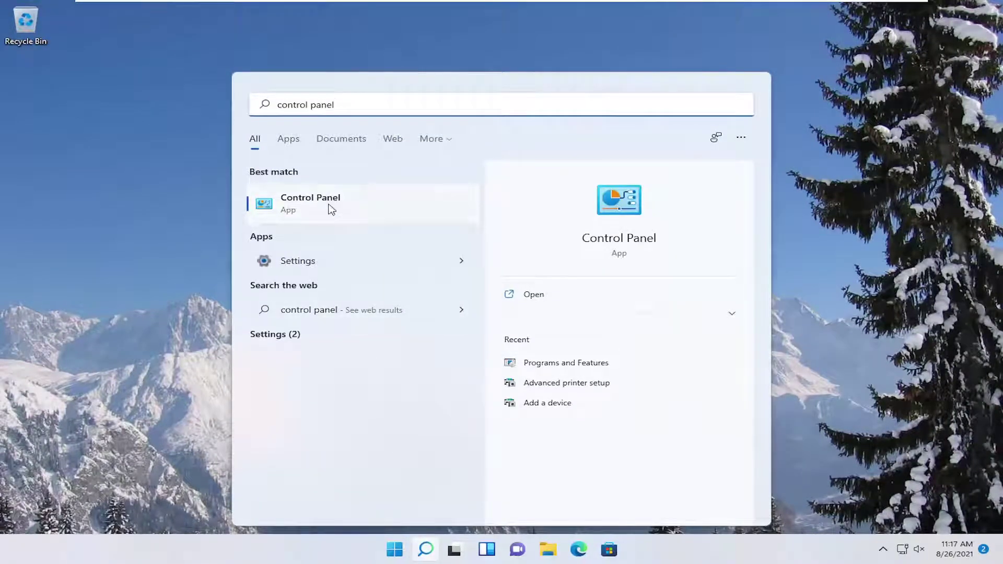
{"action": "left_click", "coordinate": [330, 208]}
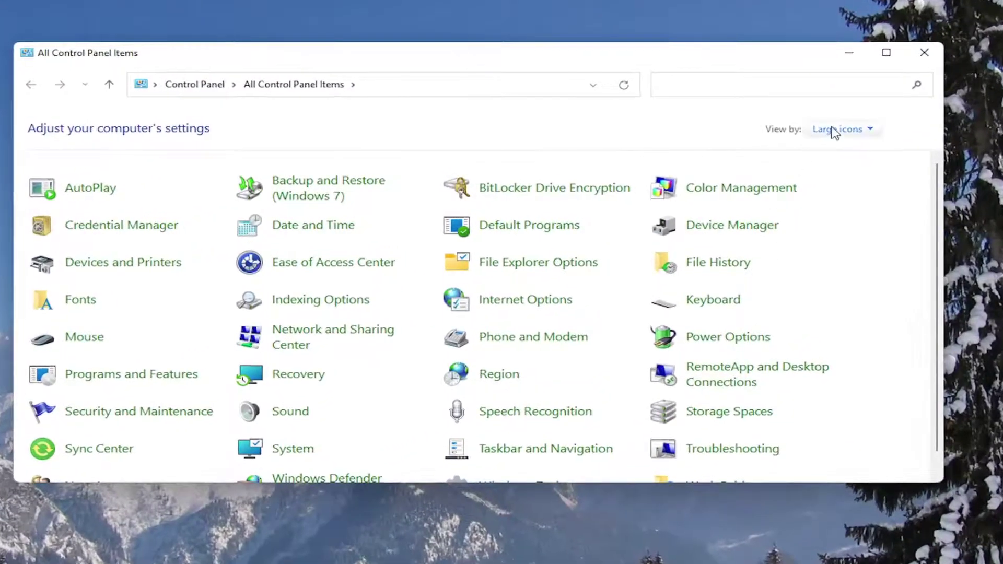
- Set Control Panel's View by to Category and open Hardware and Sound
{"action": "left_click", "coordinate": [832, 130]}
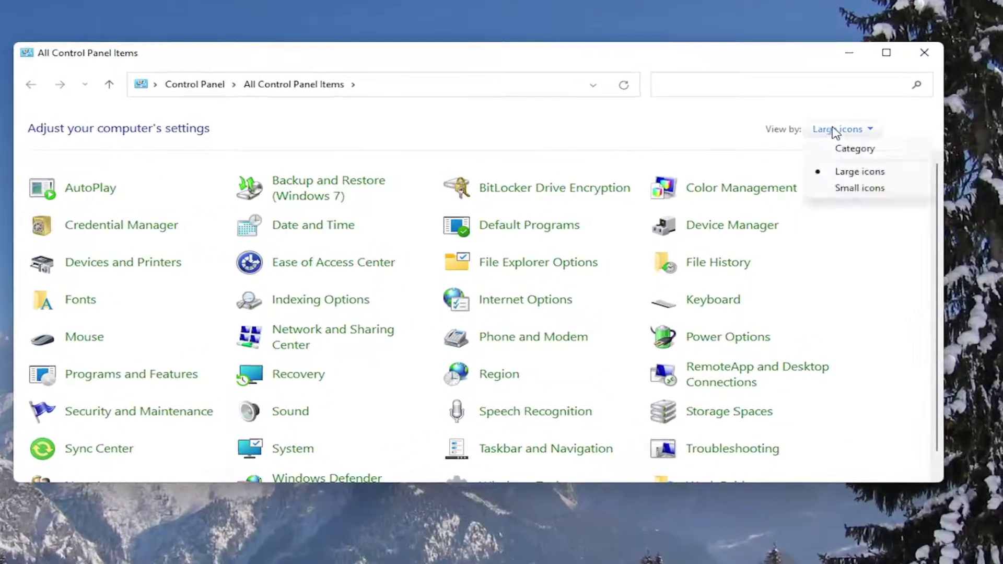
{"action": "left_click", "coordinate": [853, 148]}
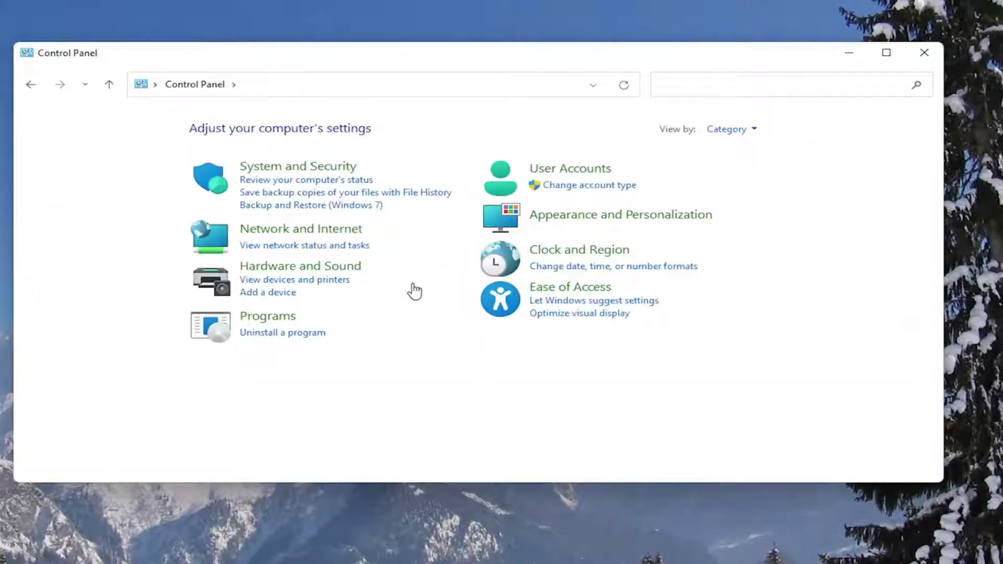
{"action": "left_click", "coordinate": [290, 268]}
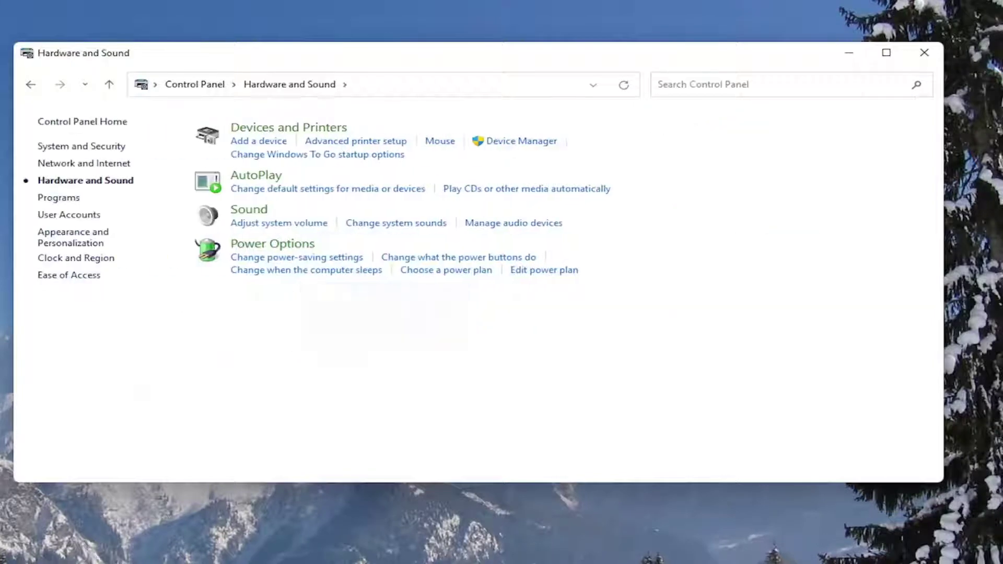
- From Power Options, open the Balanced plan's advanced power settings and expand USB settings
{"action": "left_click", "coordinate": [270, 246]}
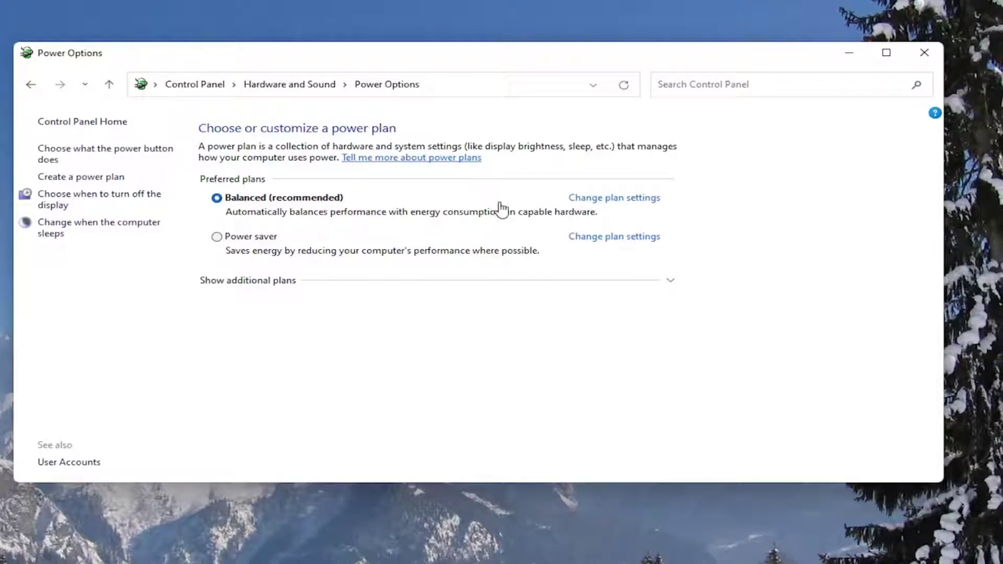
{"action": "left_click", "coordinate": [605, 202]}
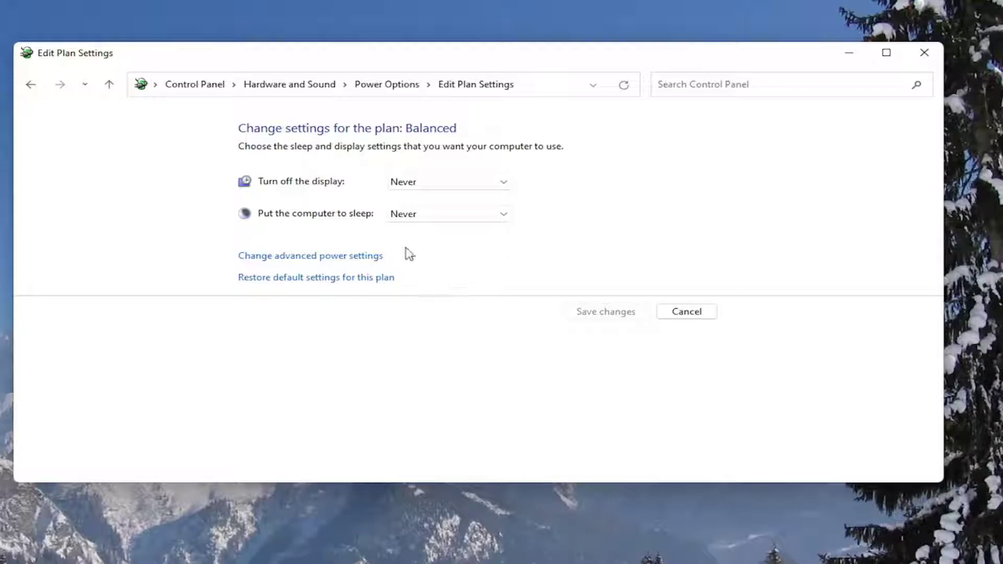
{"action": "left_click", "coordinate": [321, 260]}
{"action": "left_click_drag", "start_coordinate": [168, 53], "coordinate": [385, 50]}
{"action": "left_click", "coordinate": [208, 257]}
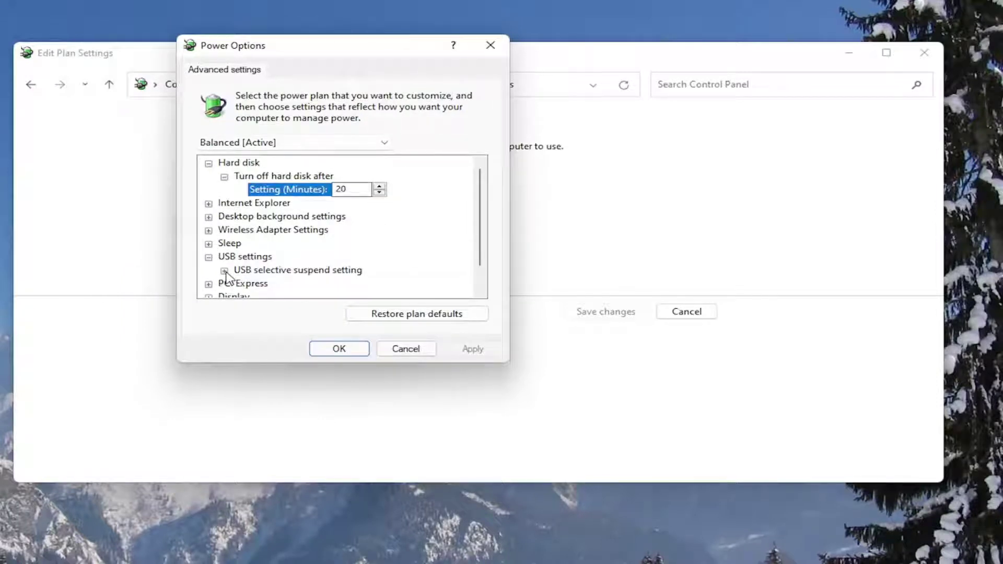
- Set USB selective suspend to Disabled, then apply it and close with OK
{"action": "left_click", "coordinate": [225, 271]}
{"action": "scroll", "coordinate": [325, 262], "scroll_direction": "down", "scroll_amount": 1}
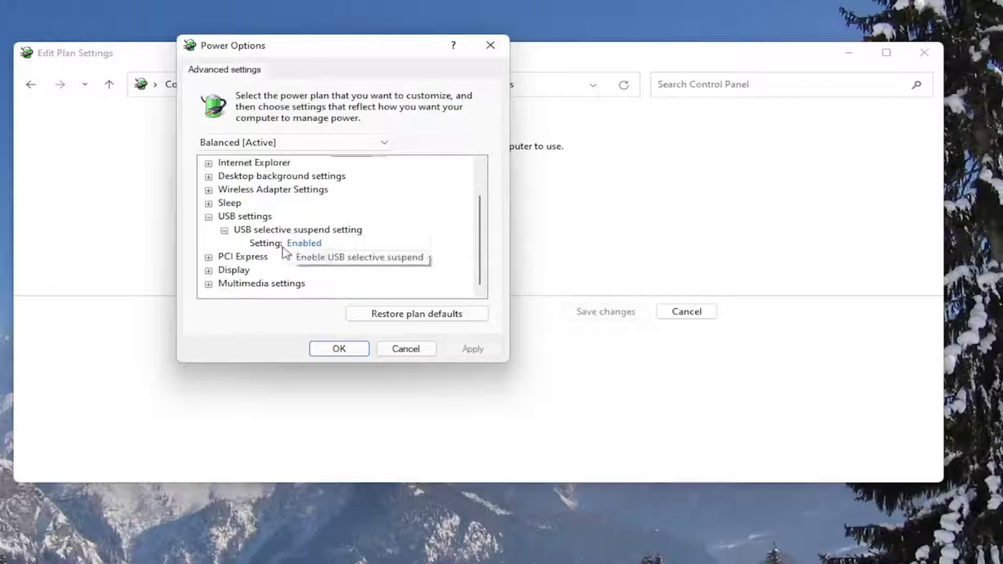
{"action": "left_click", "coordinate": [304, 244]}
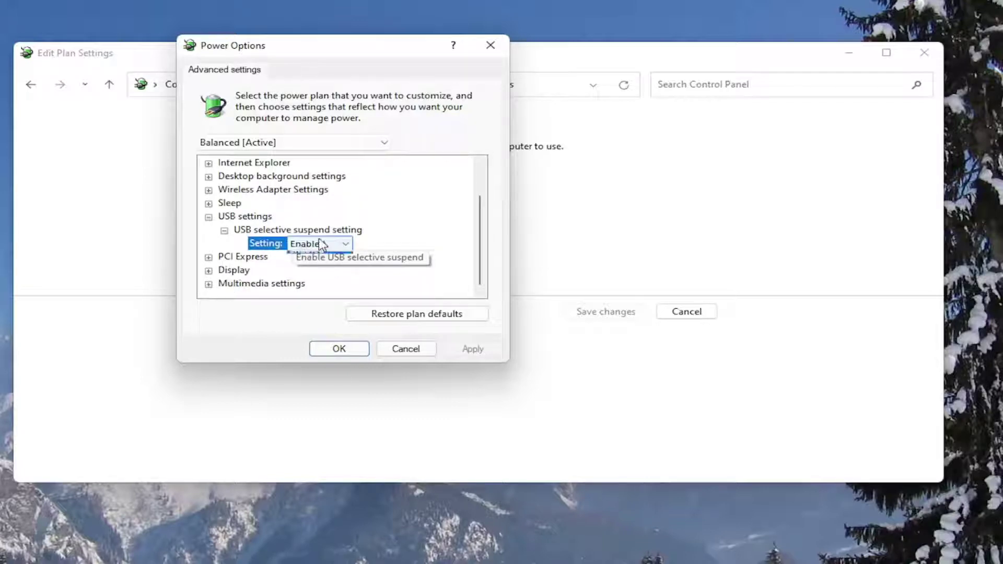
{"action": "left_click", "coordinate": [325, 244]}
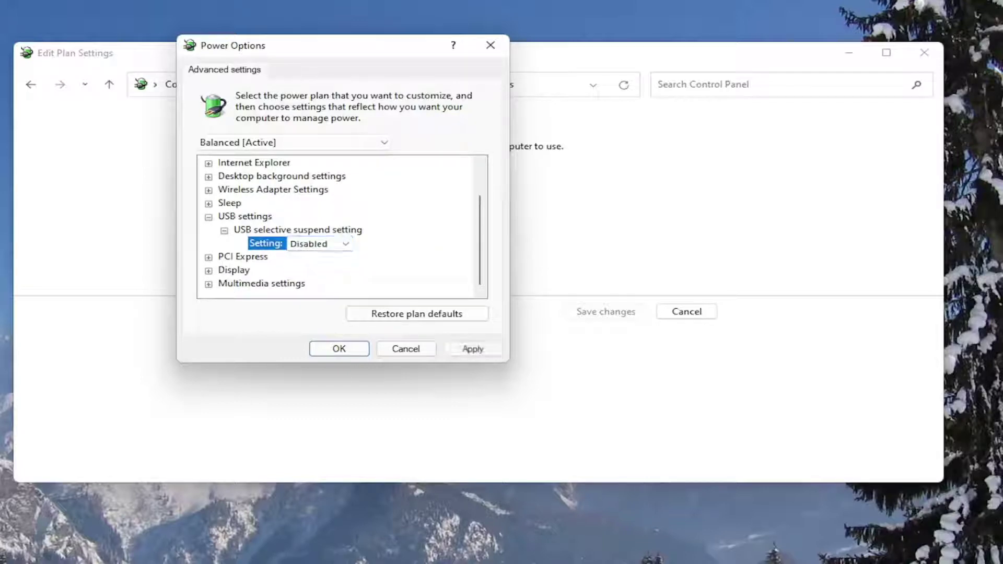
{"action": "left_click", "coordinate": [472, 350]}
{"action": "left_click", "coordinate": [335, 350]}
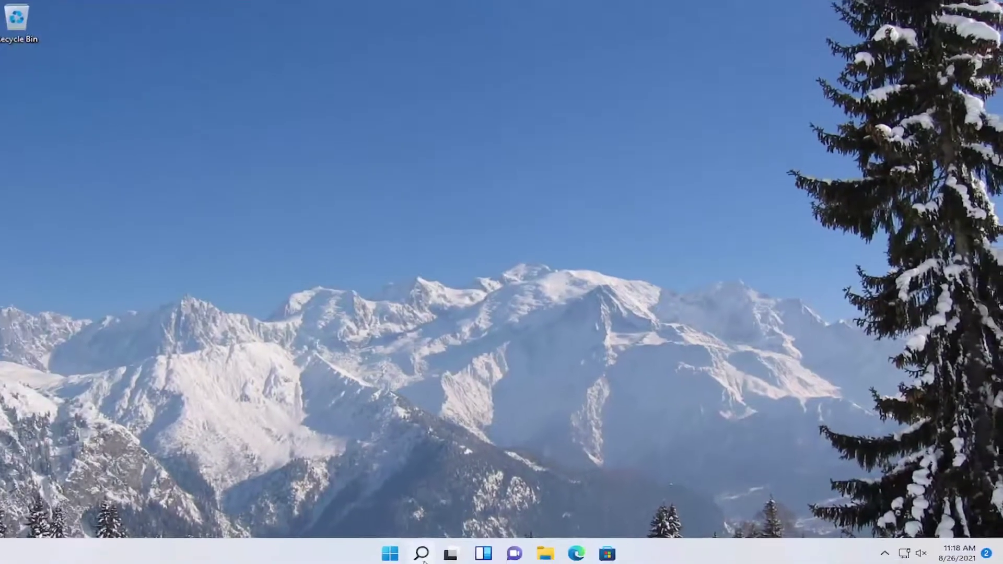
- Reopen Device Manager from search and expand Universal Serial Bus controllers
{"action": "left_click", "coordinate": [426, 549]}
{"action": "type", "text": "device"}
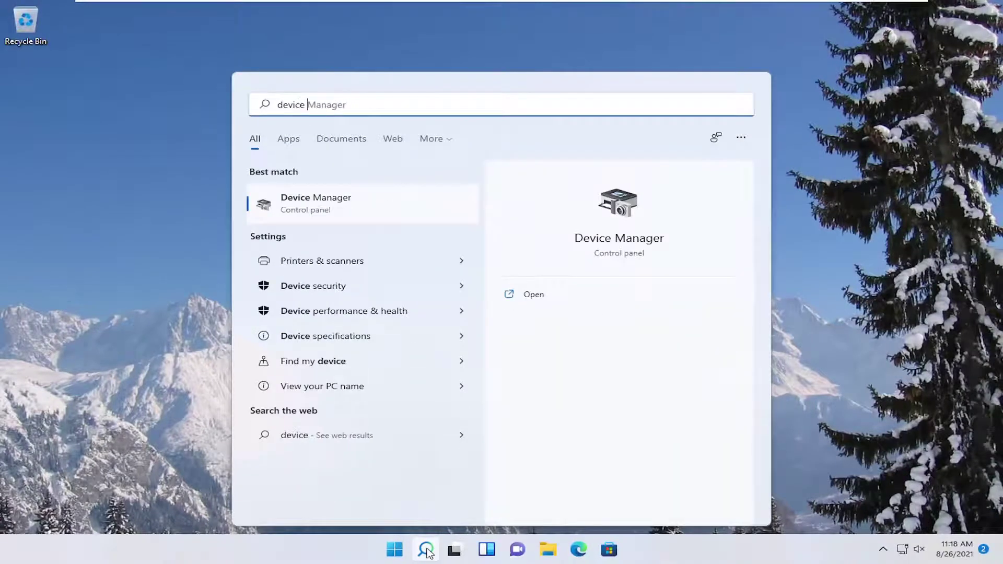
{"action": "type", "text": " ma"}
{"action": "key", "text": "Return"}
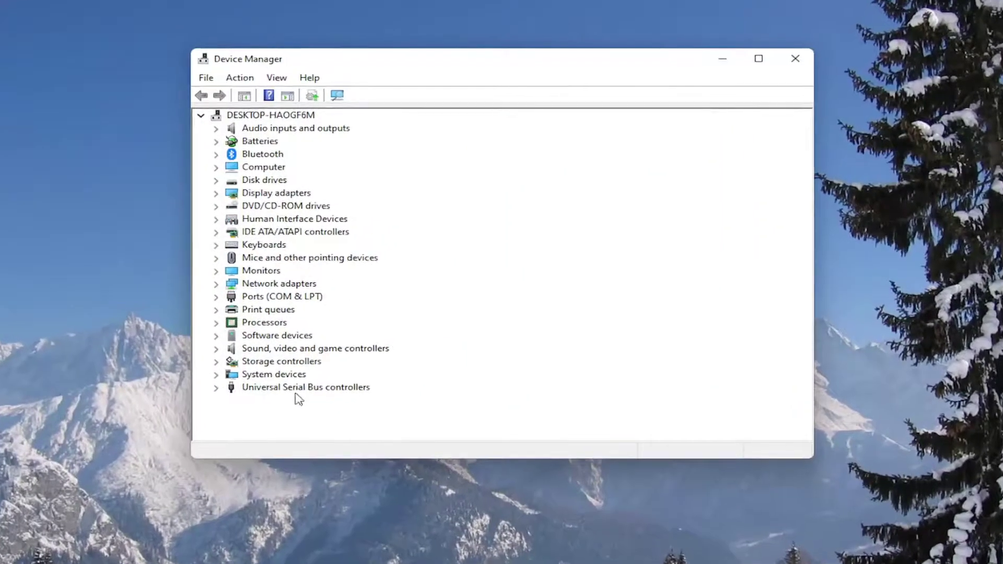
{"action": "double_click", "coordinate": [297, 384]}
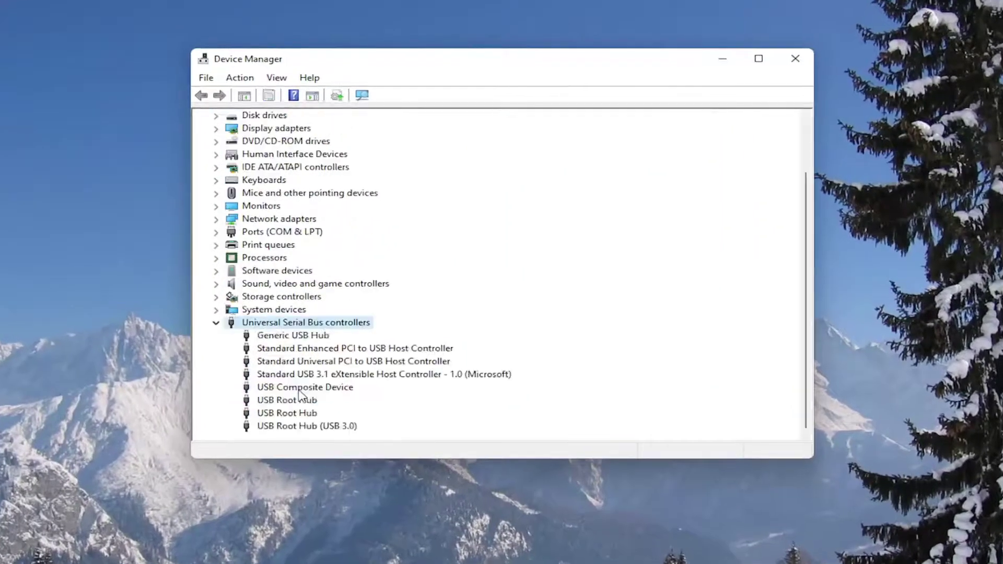
- Reinstall the USB Root Hub driver from the compatible drivers list on this computer
{"action": "right_click", "coordinate": [286, 412]}
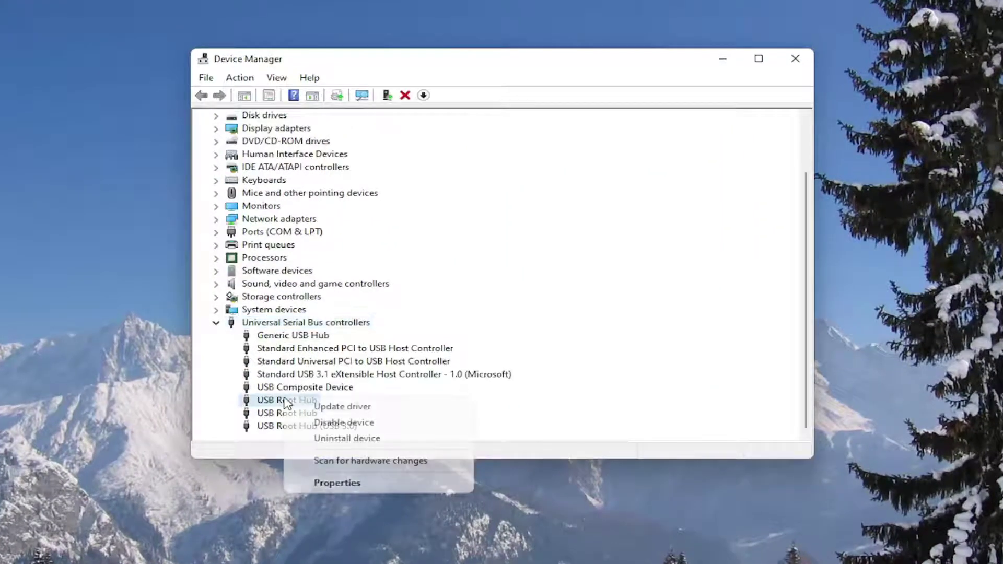
{"action": "left_click", "coordinate": [329, 410]}
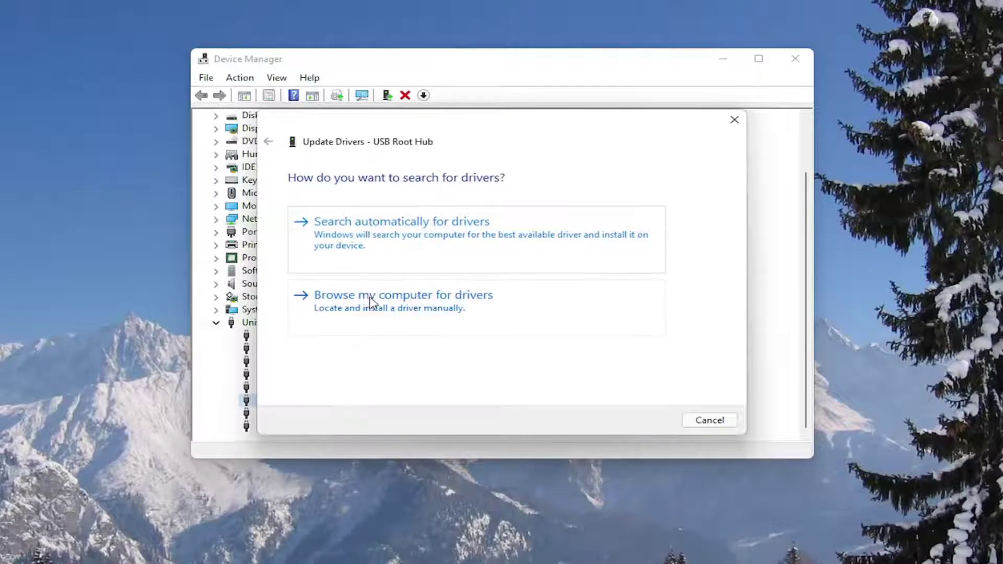
{"action": "left_click", "coordinate": [371, 302]}
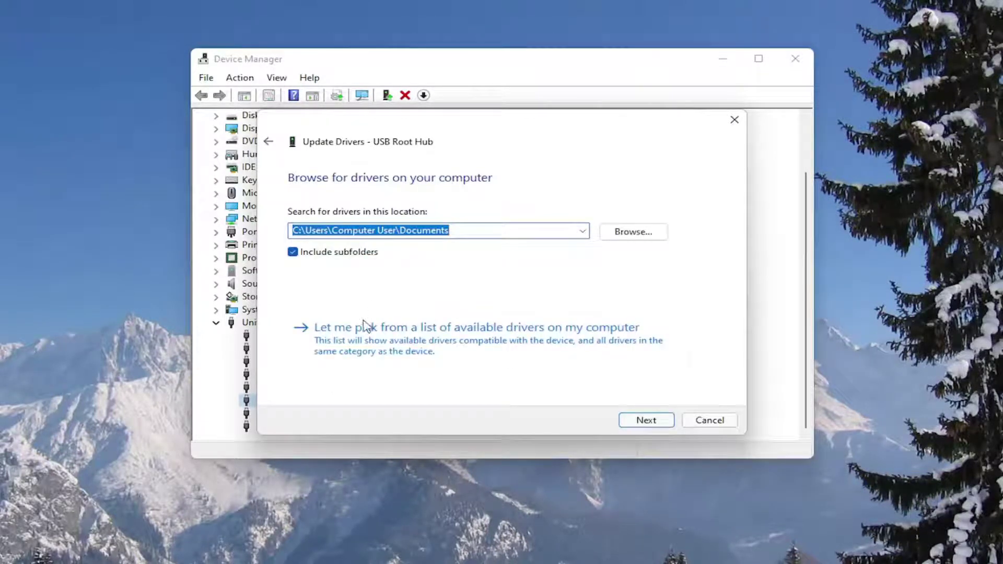
{"action": "left_click", "coordinate": [436, 346]}
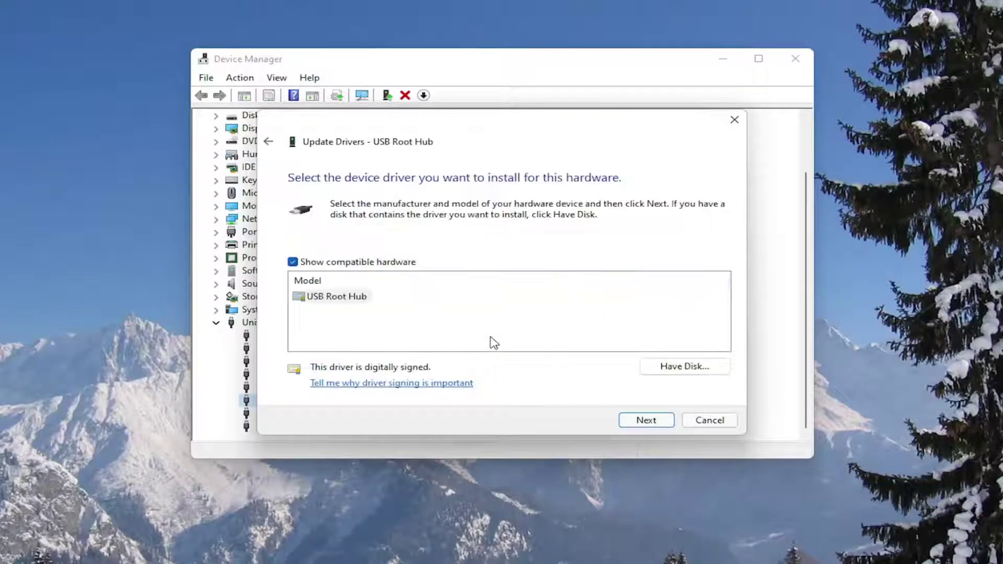
{"action": "left_click", "coordinate": [662, 421]}
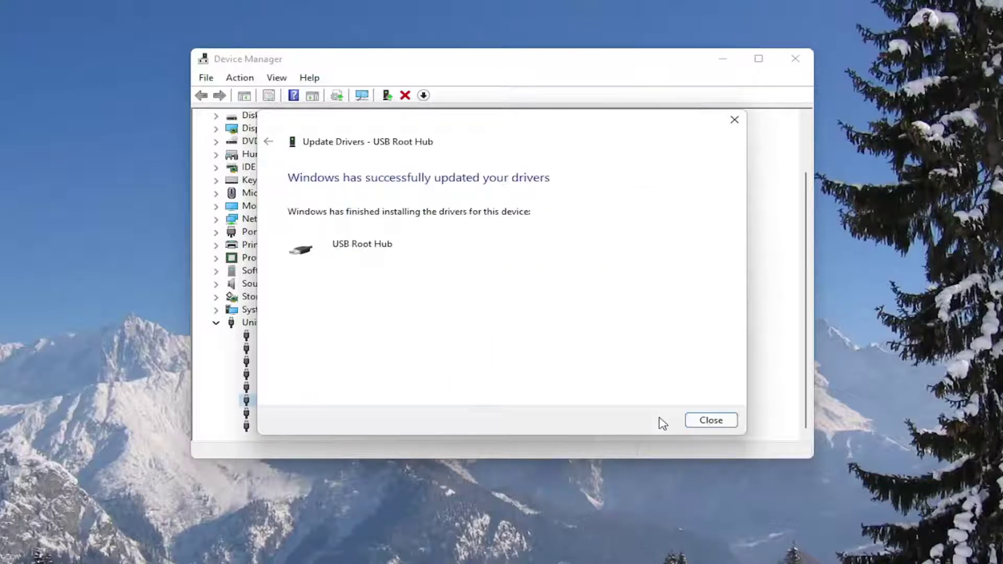
{"action": "left_click", "coordinate": [709, 419]}
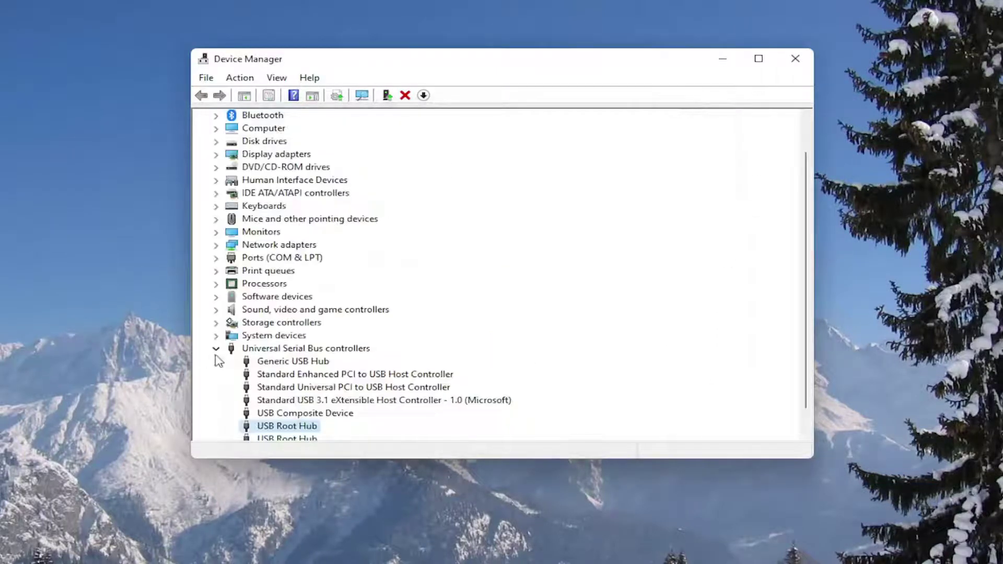